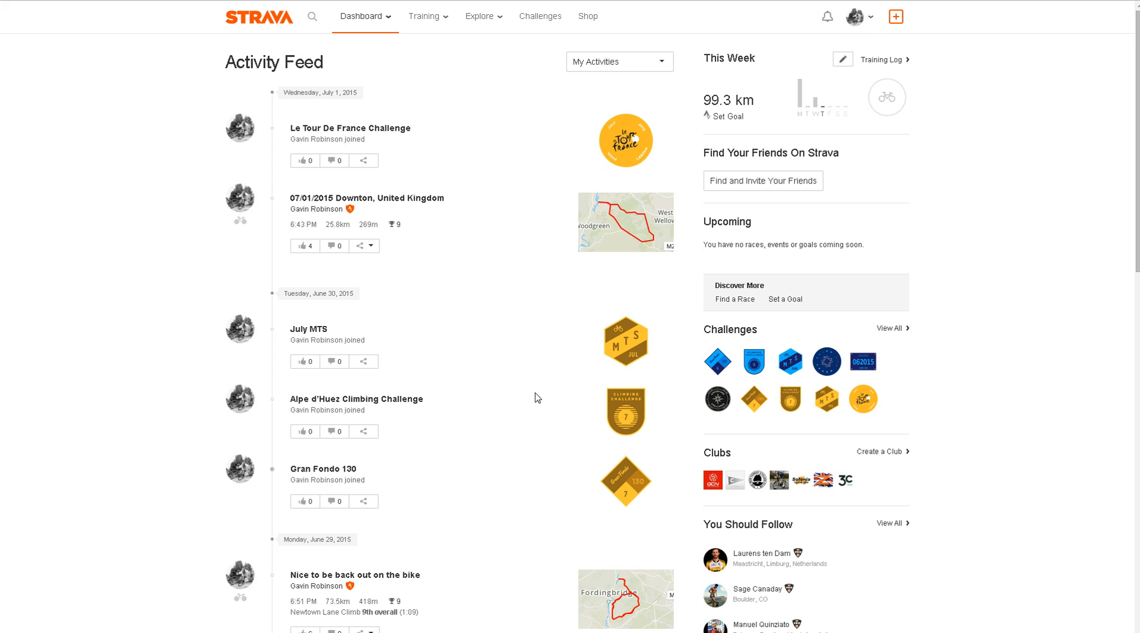
Open the 07/01/2015 Downton, United Kingdom ride and start creating a new segment from it
click(420, 200)
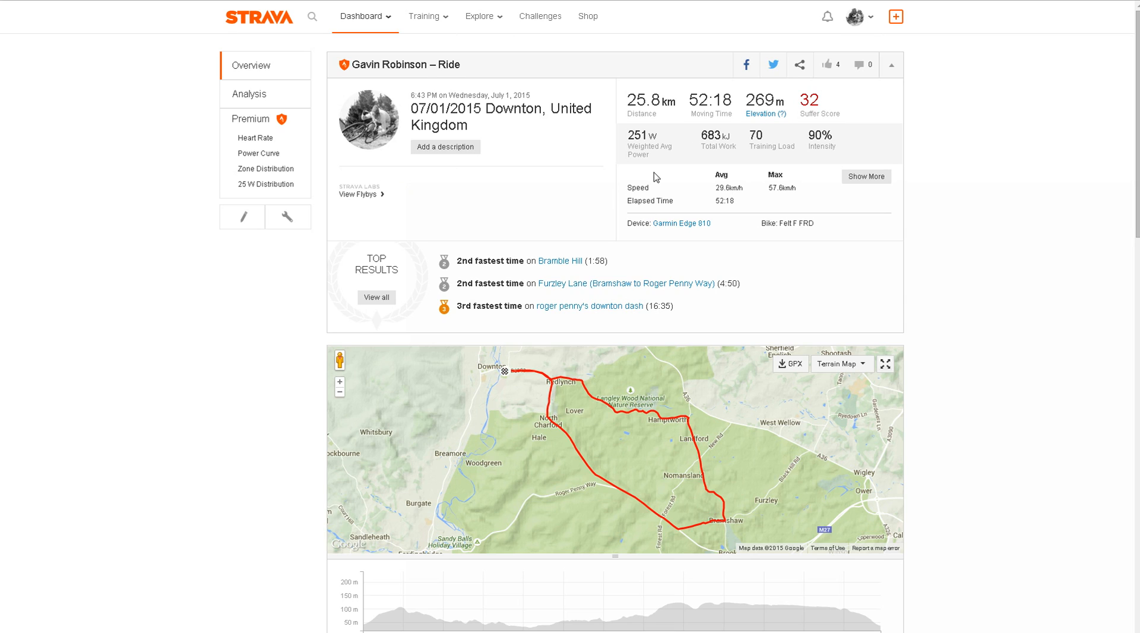
scroll(949, 261, down, 3)
scroll(949, 264, down, 2)
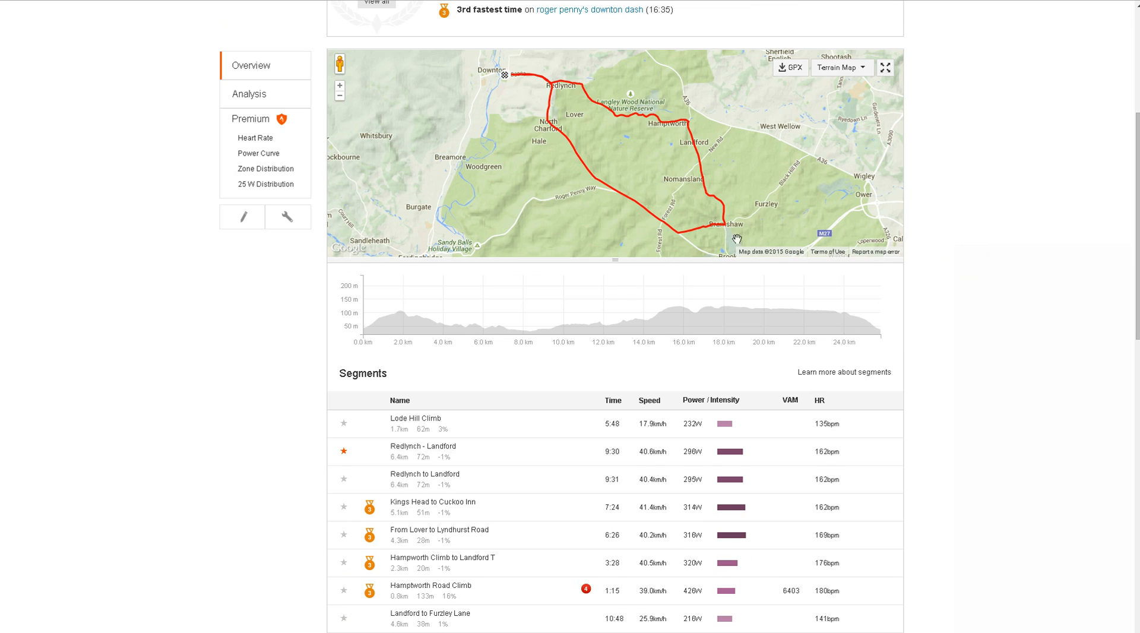
scroll(626, 278, down, 2)
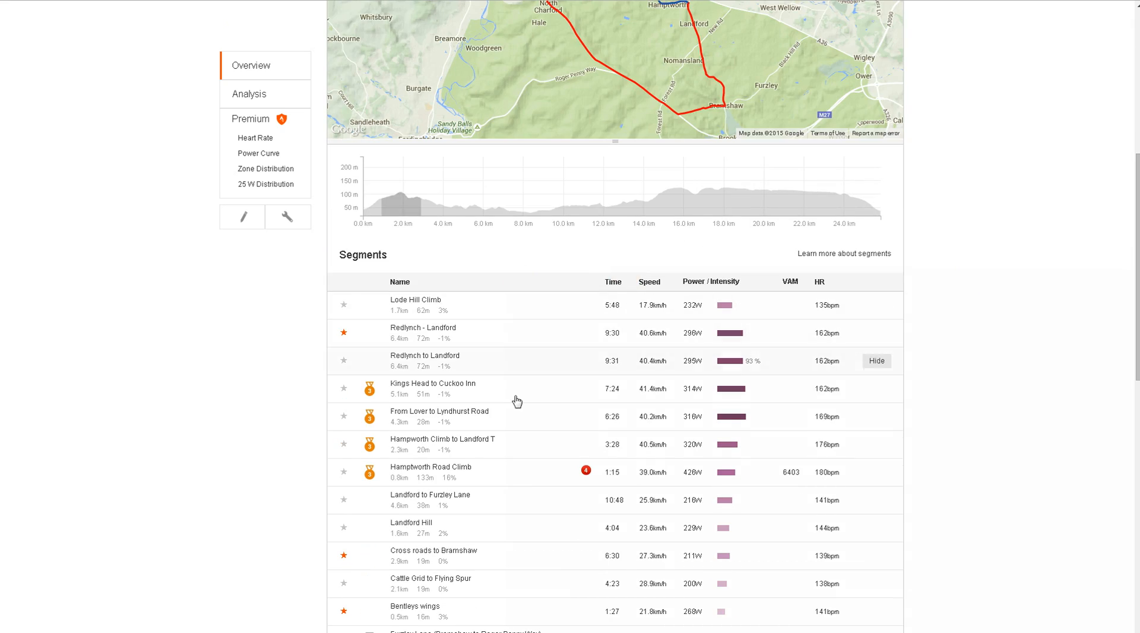
scroll(518, 420, down, 4)
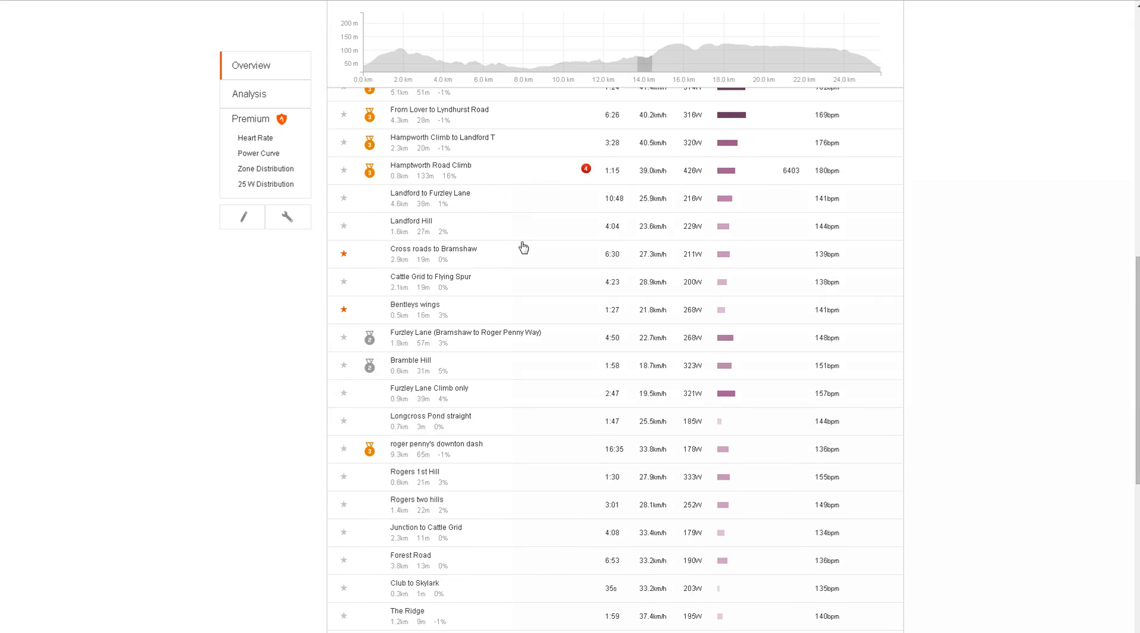
scroll(522, 303, down, 2)
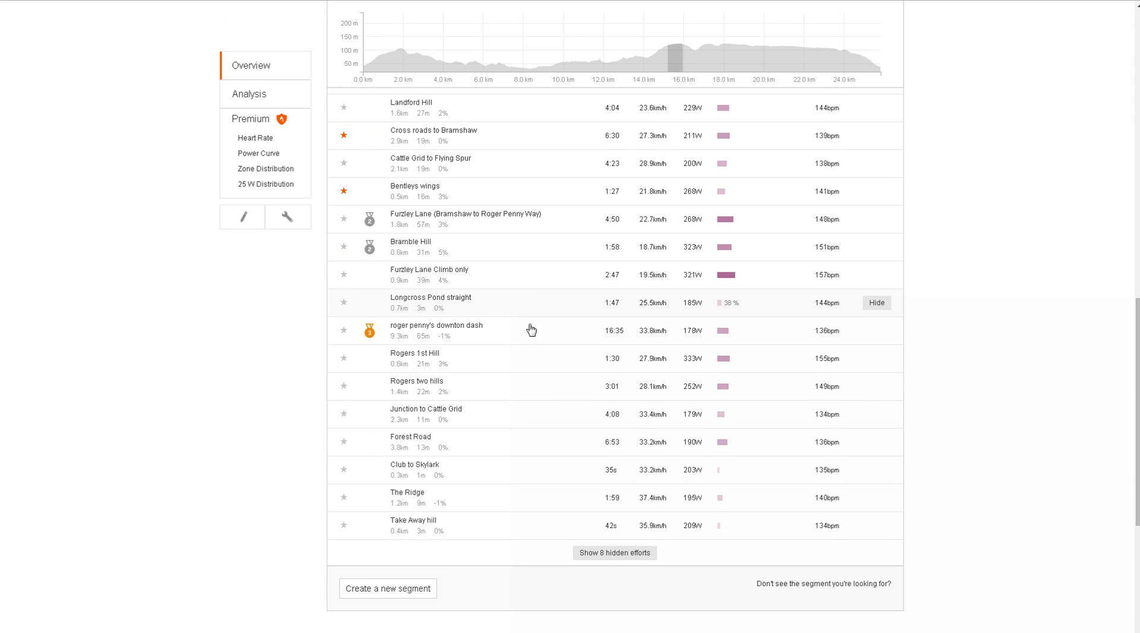
scroll(459, 547, down, 2)
scroll(462, 447, down, 1)
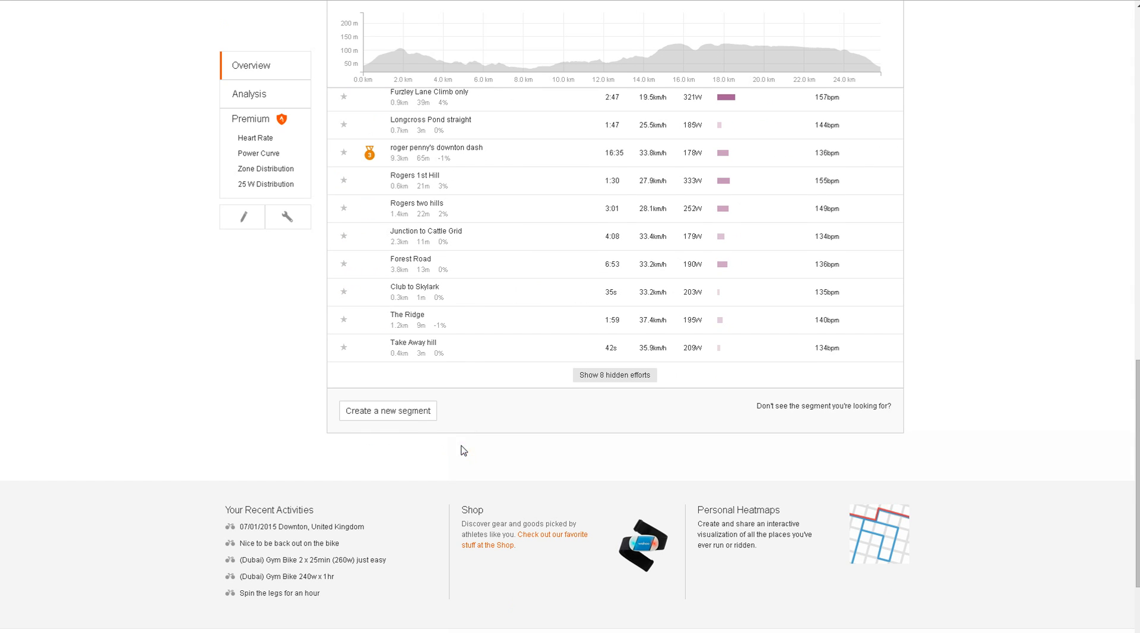
click(414, 418)
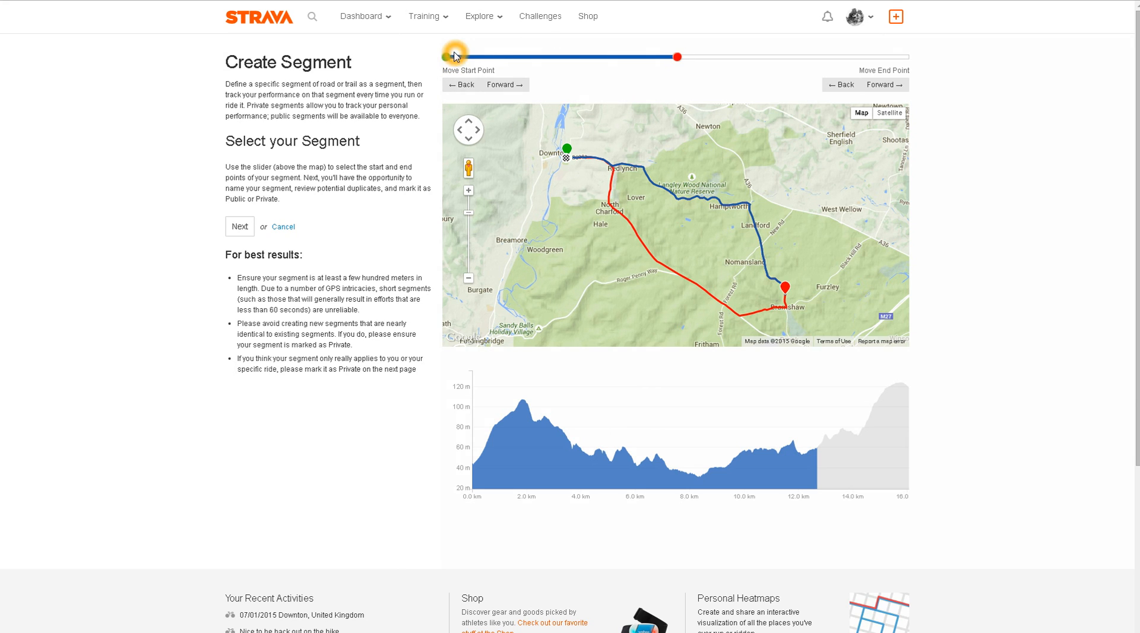
Move the segment's start point to the Redlynch end of Grove Lane, about 2.3 km into the ride
mouse_move(446, 57)
mouse_down()
mouse_move(528, 57)
mouse_move(515, 57)
mouse_up()
click(469, 192)
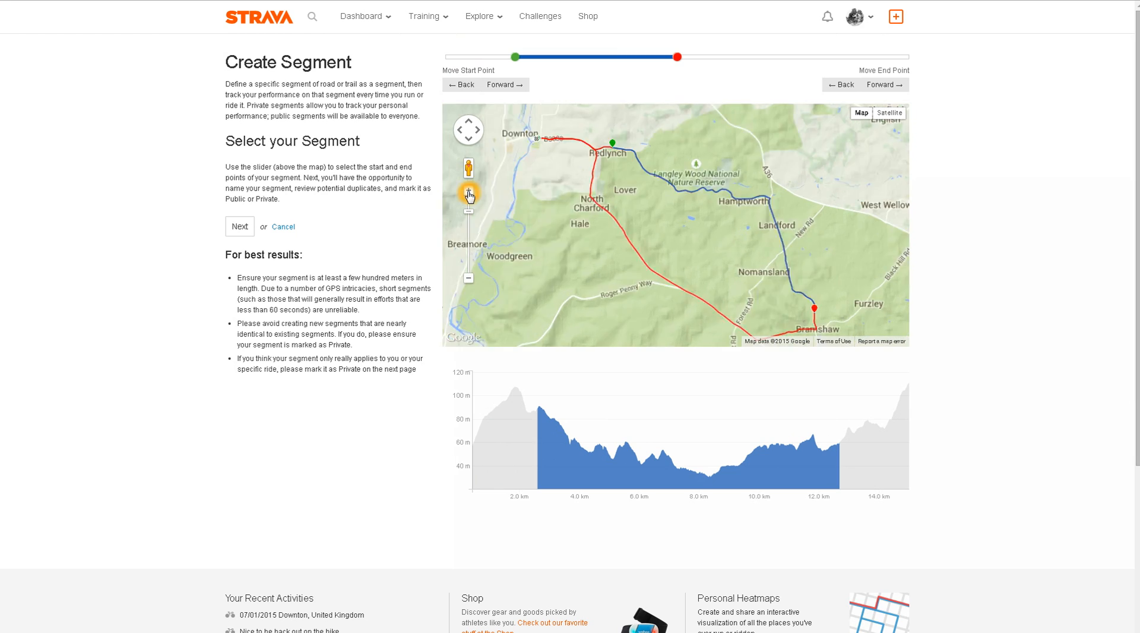
click(470, 192)
mouse_move(563, 185)
mouse_down()
mouse_move(590, 214)
mouse_move(646, 326)
mouse_up()
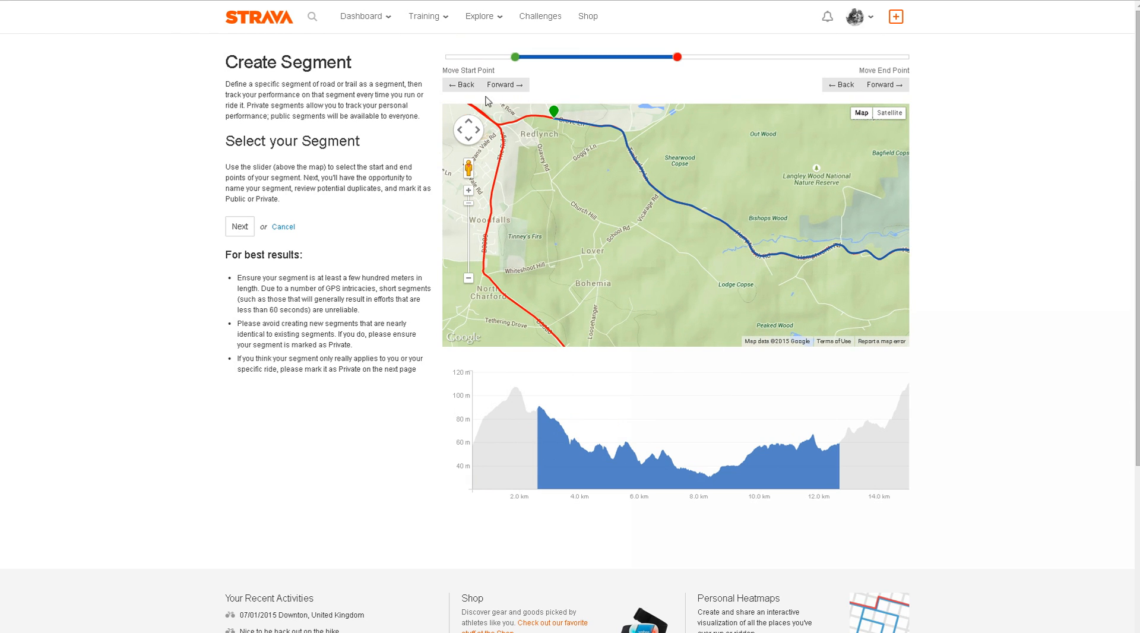
click(471, 85)
click(472, 86)
click(472, 87)
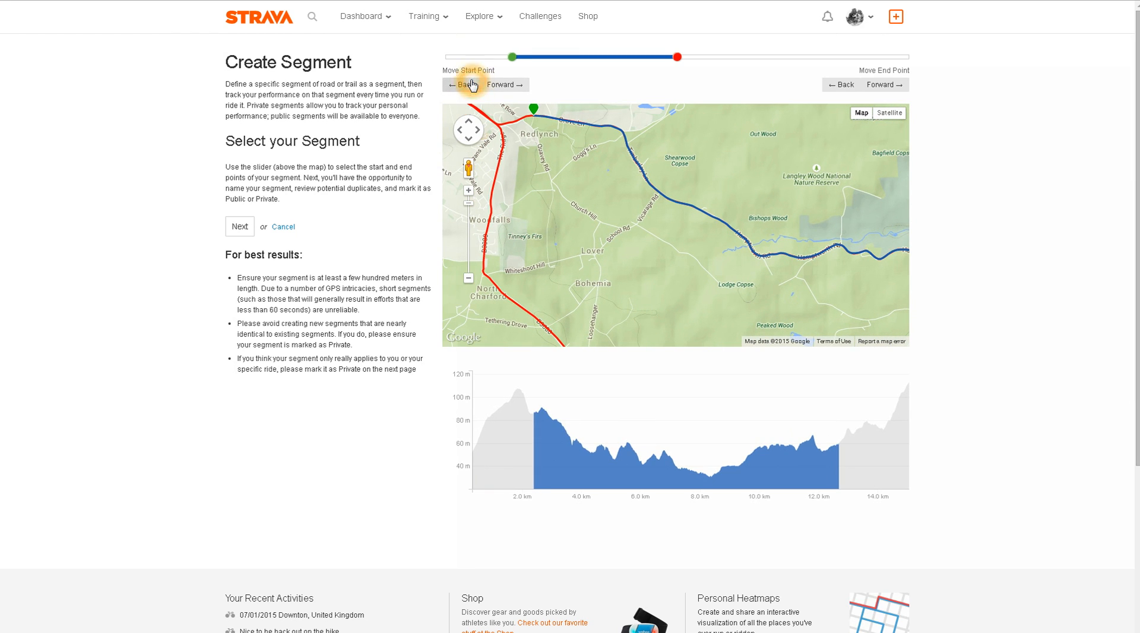
click(472, 87)
Move the segment's end point to the far end of Grove Lane before Timberley Lane, about 3.2 km into the ride
drag(680, 56, 523, 57)
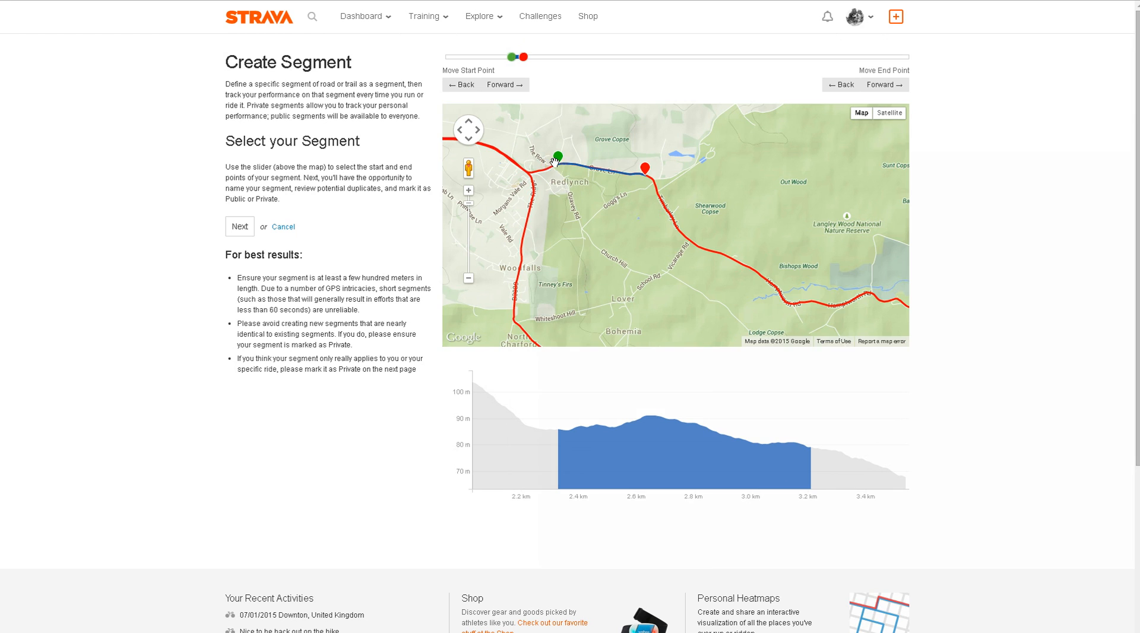
click(468, 190)
mouse_move(532, 139)
mouse_down()
mouse_move(723, 307)
mouse_move(718, 294)
mouse_up()
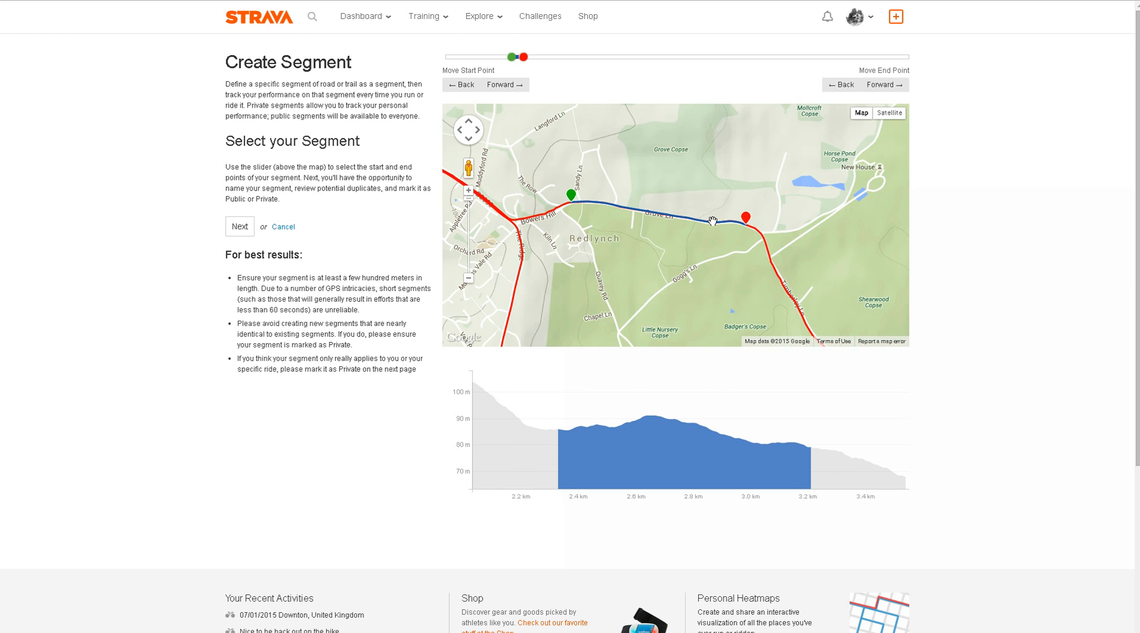
click(739, 222)
Compare the selection with the similar segments Timberley and Grove Lane and come on JT 4, and proceed with Create My Segment
click(248, 225)
click(275, 297)
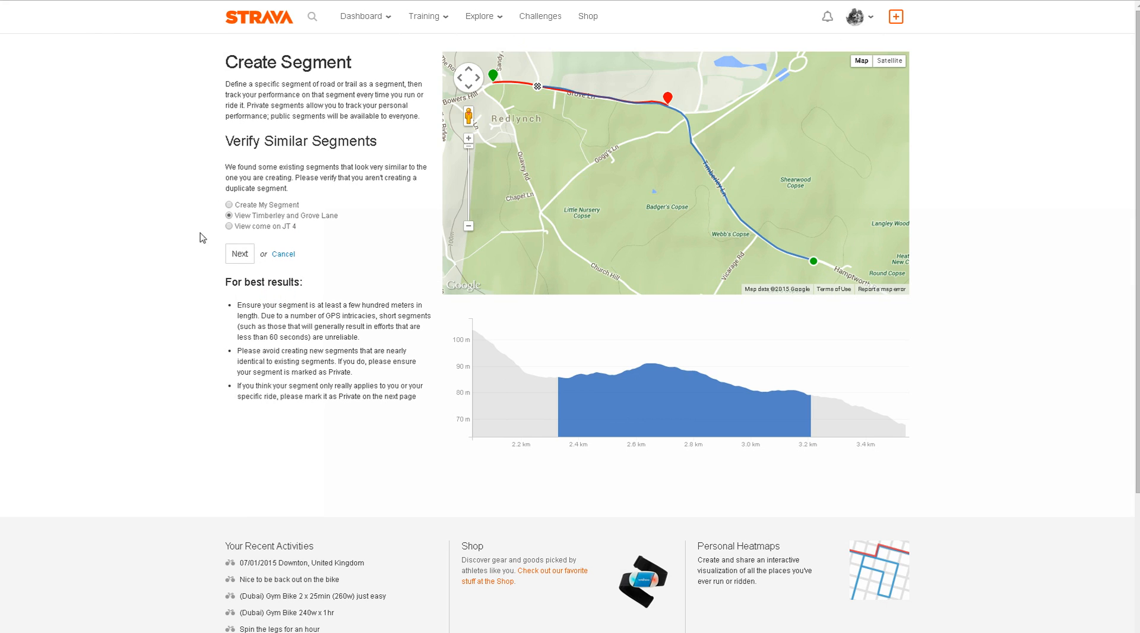
click(284, 154)
click(275, 228)
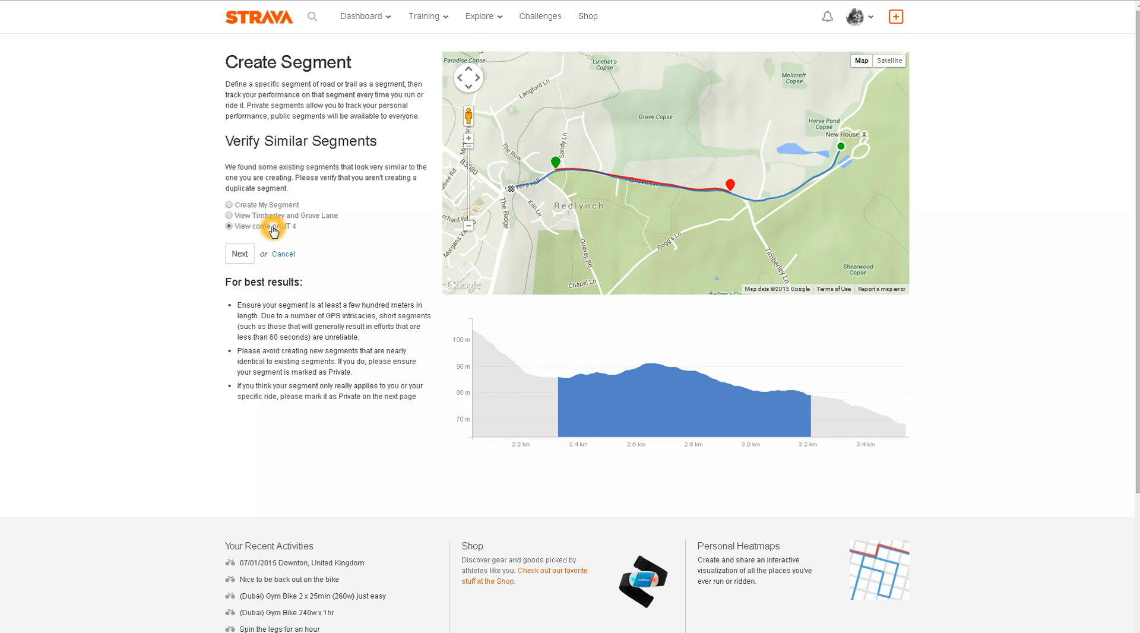
click(274, 217)
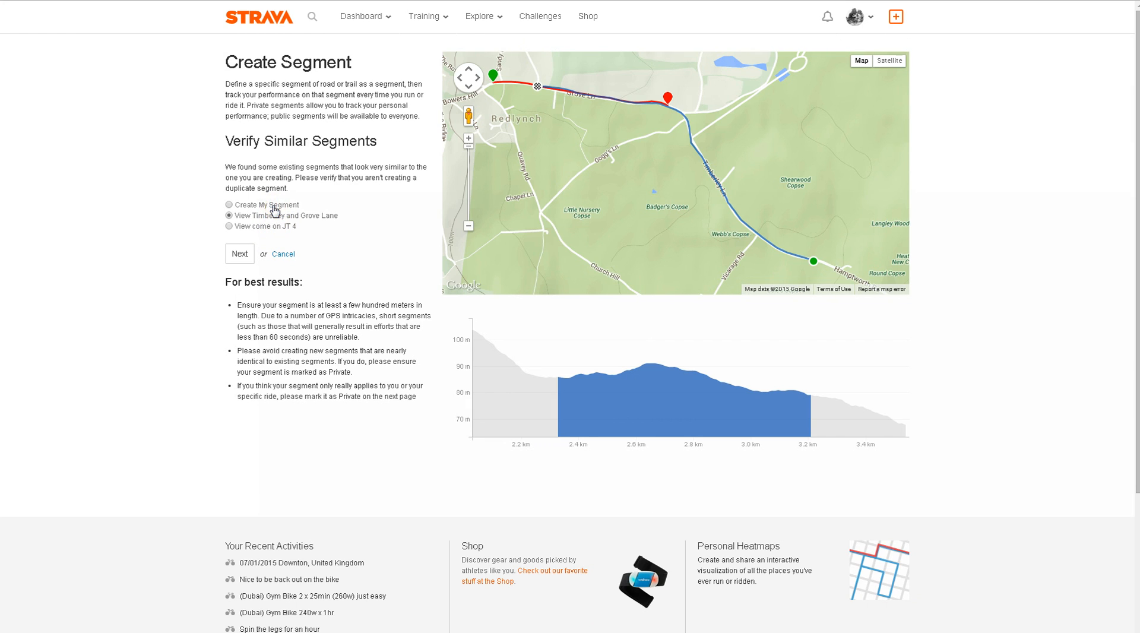
click(275, 207)
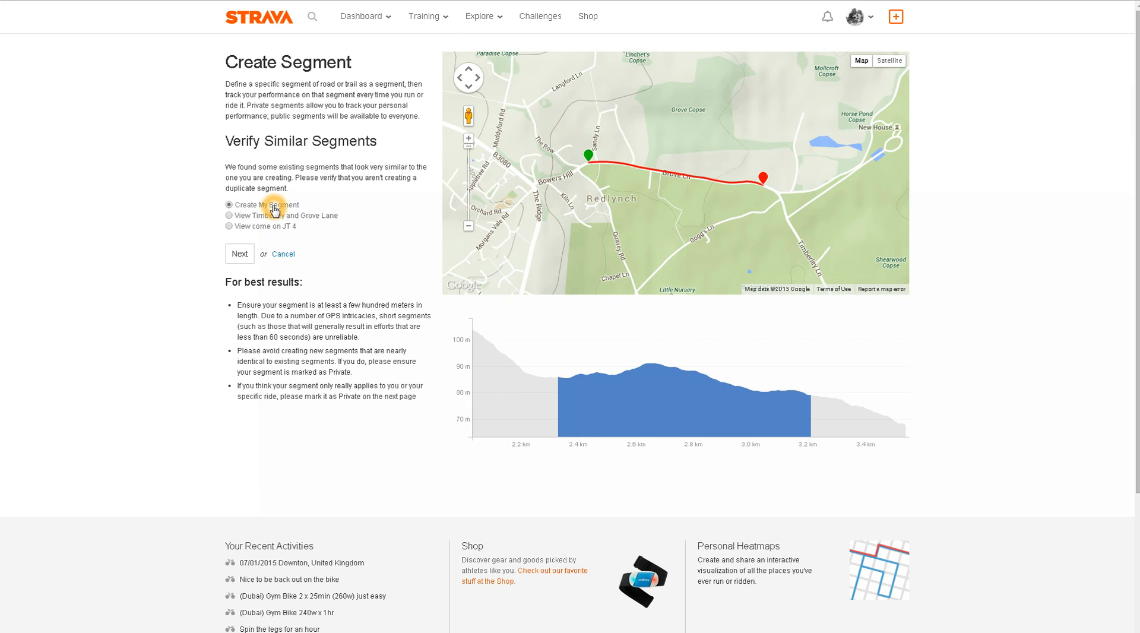
click(241, 256)
Name the segment Grove Lane, leave it public, and create it
click(290, 209)
click(296, 188)
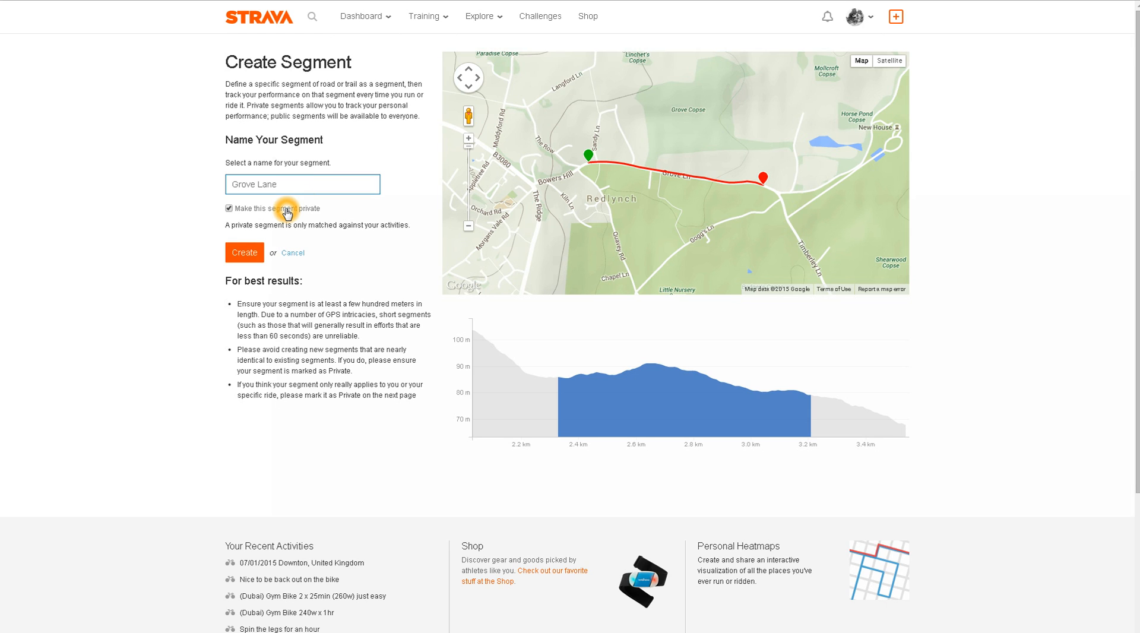
click(287, 212)
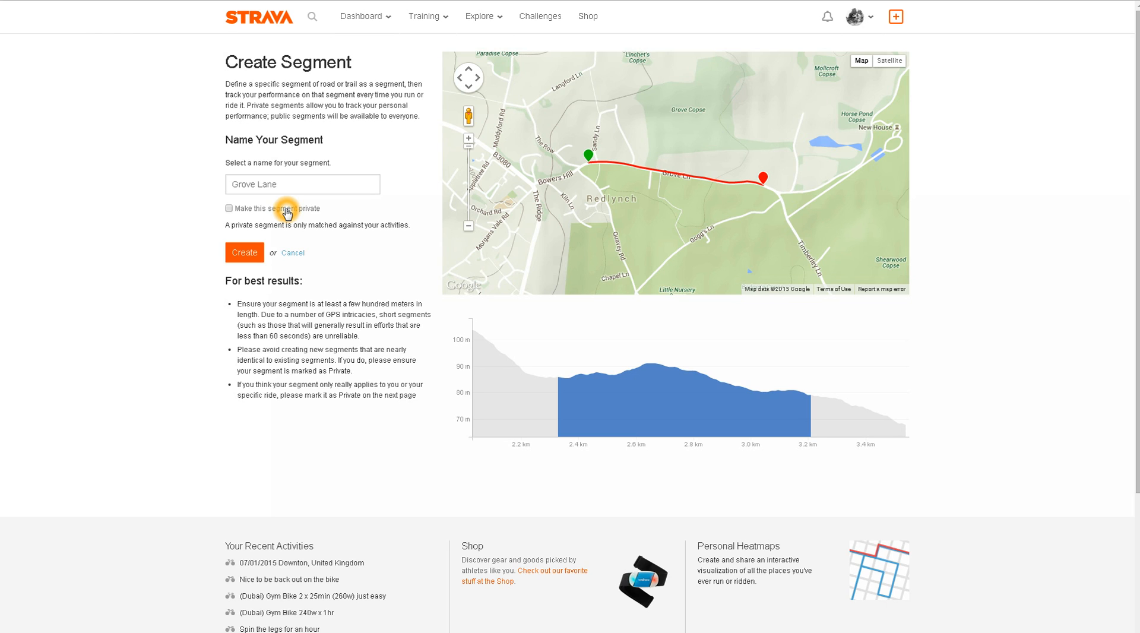
click(250, 248)
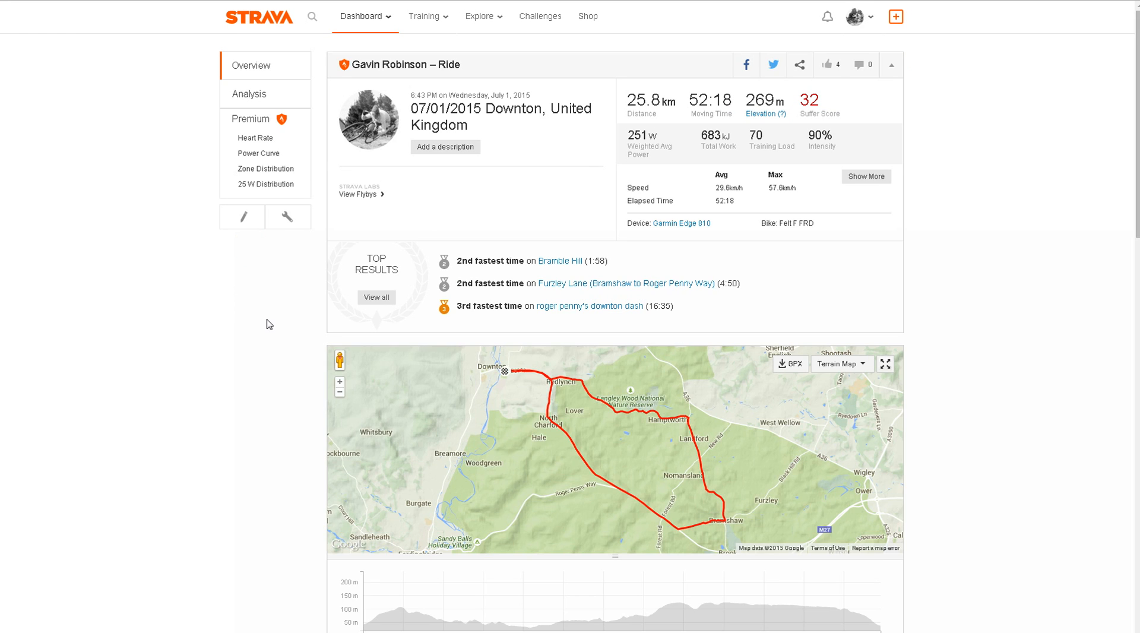
Look through the ride's segment list for the new Grove Lane segment
scroll(264, 321, down, 8)
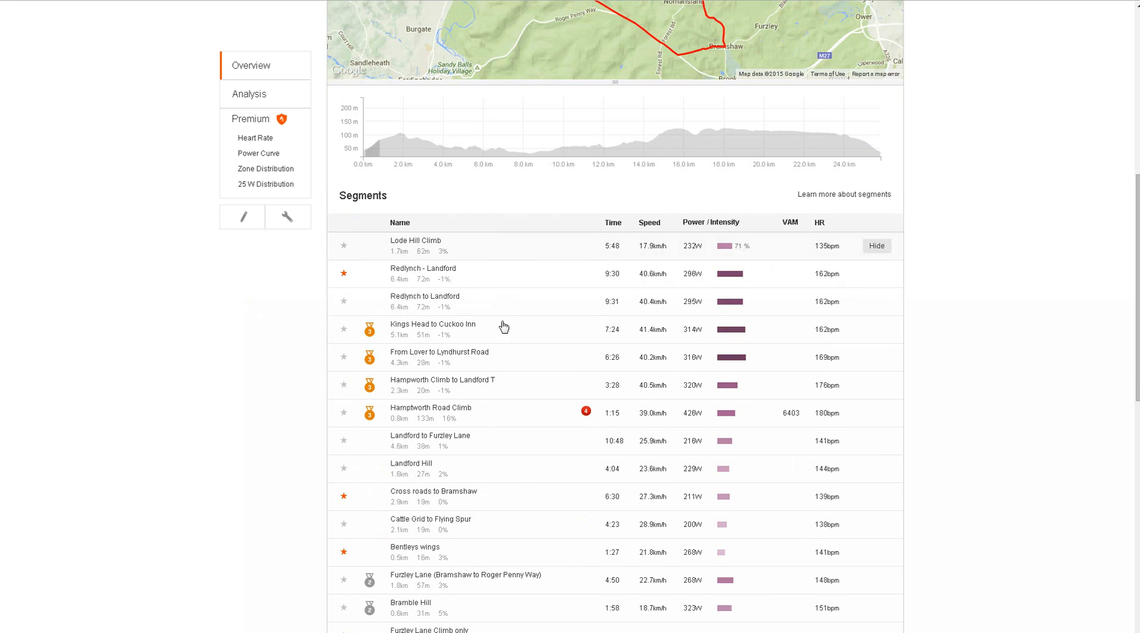
scroll(504, 327, down, 6)
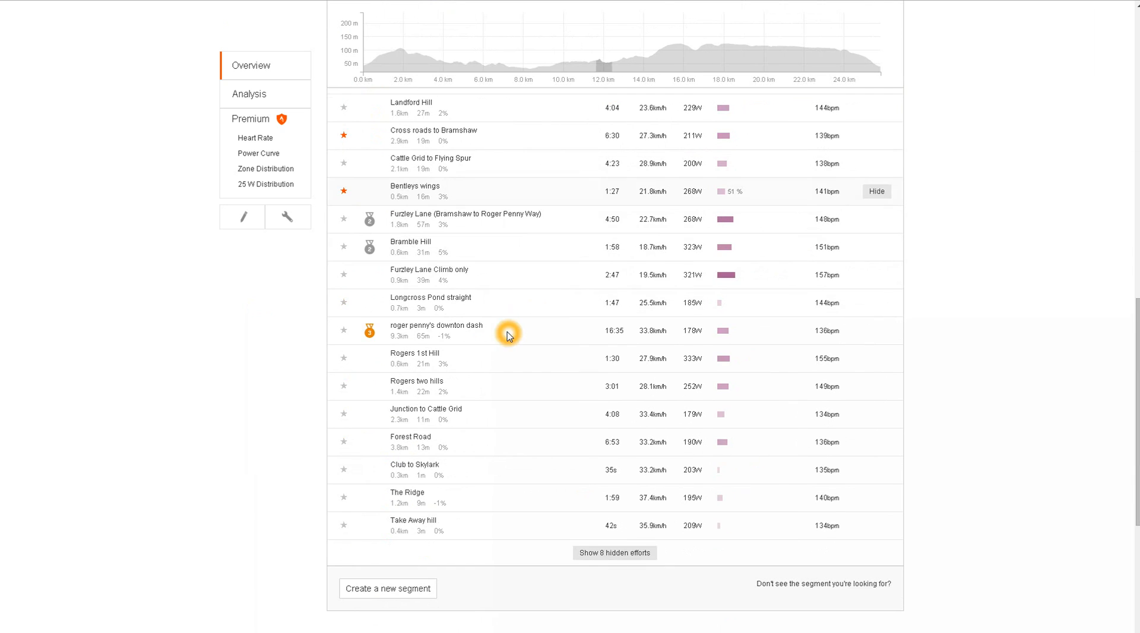
scroll(506, 362, down, 1)
scroll(514, 371, up, 6)
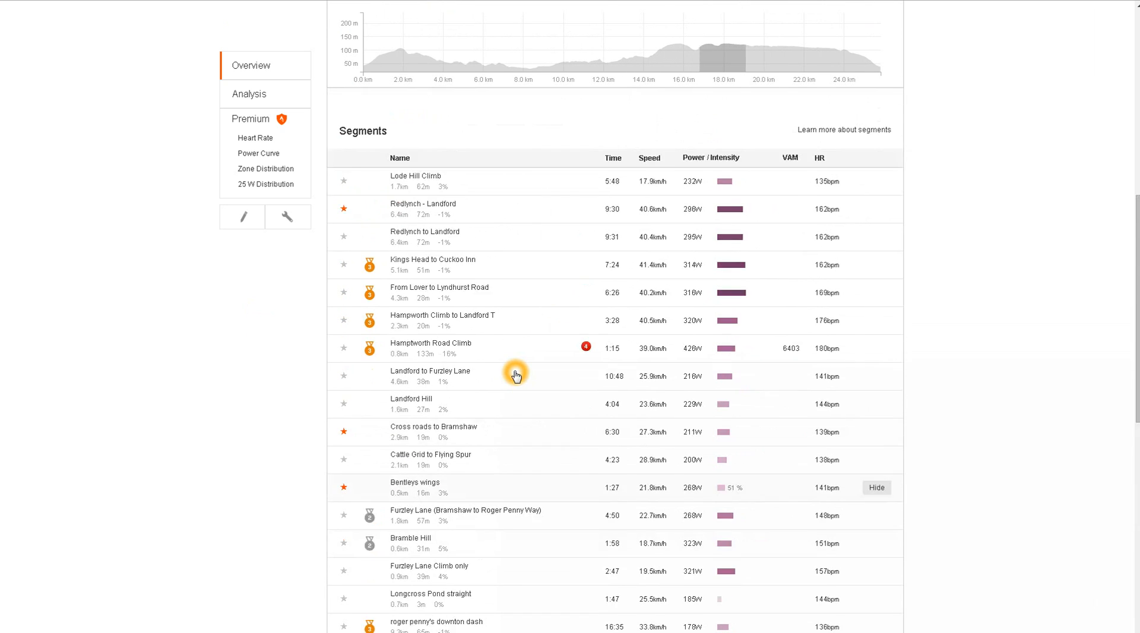
scroll(514, 374, up, 7)
scroll(518, 309, up, 2)
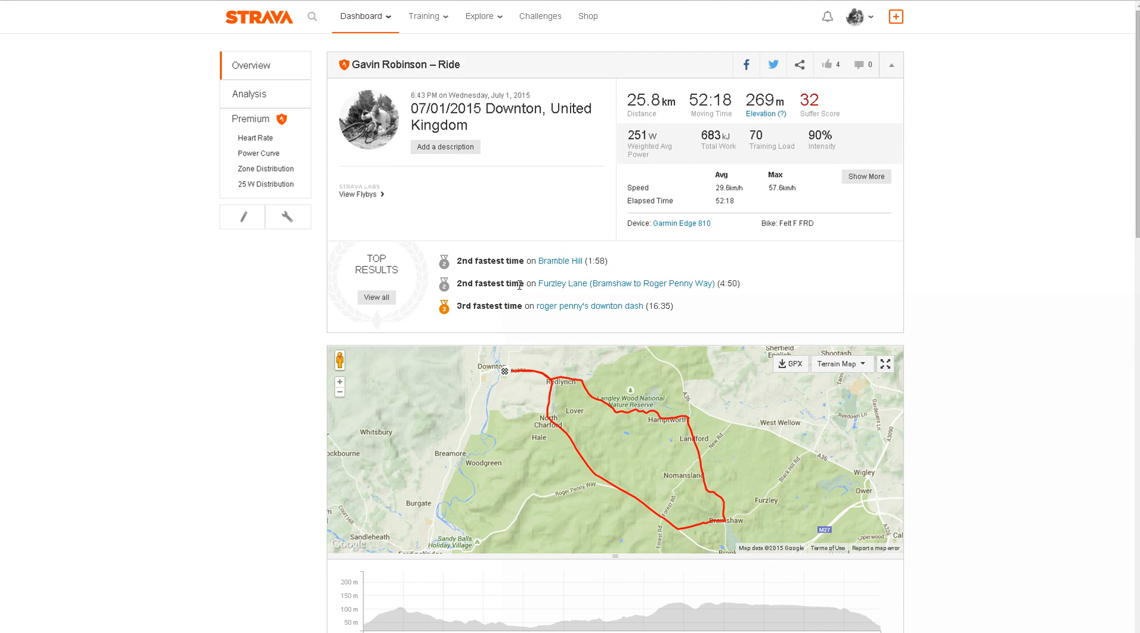
Open the Grove Lane segment from the list of created segments
mouse_move(423, 28)
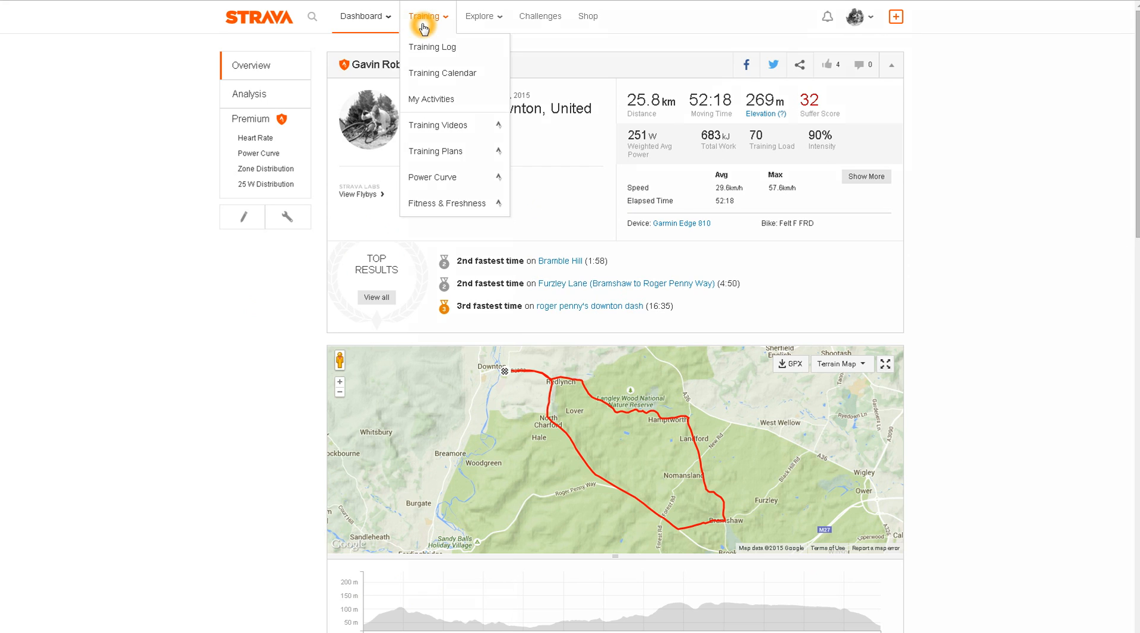
mouse_move(338, 23)
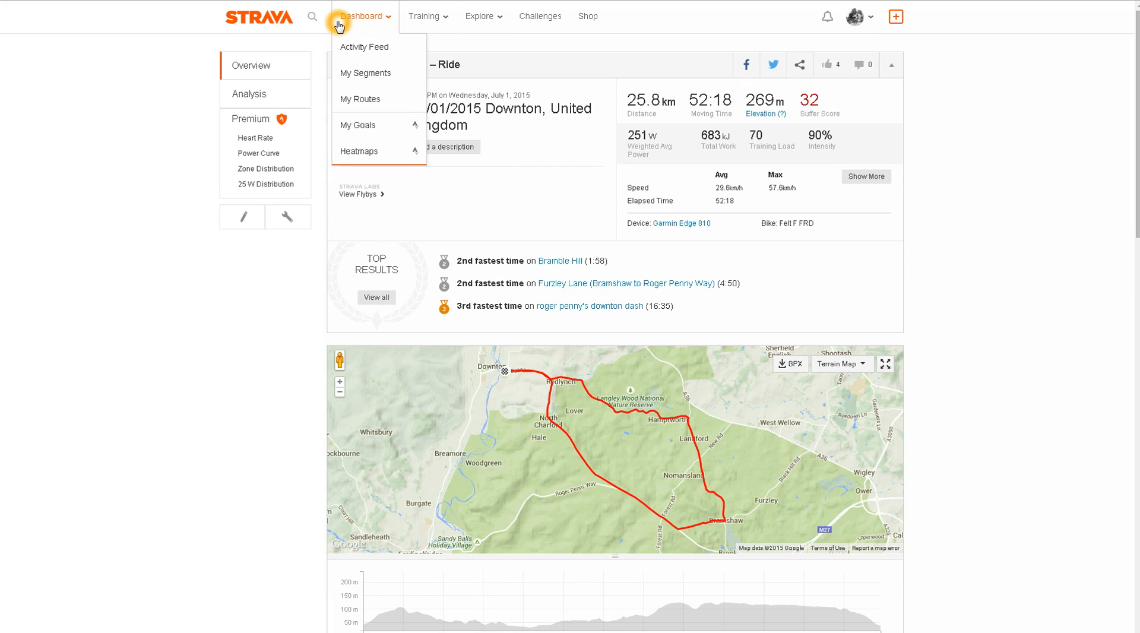
click(355, 73)
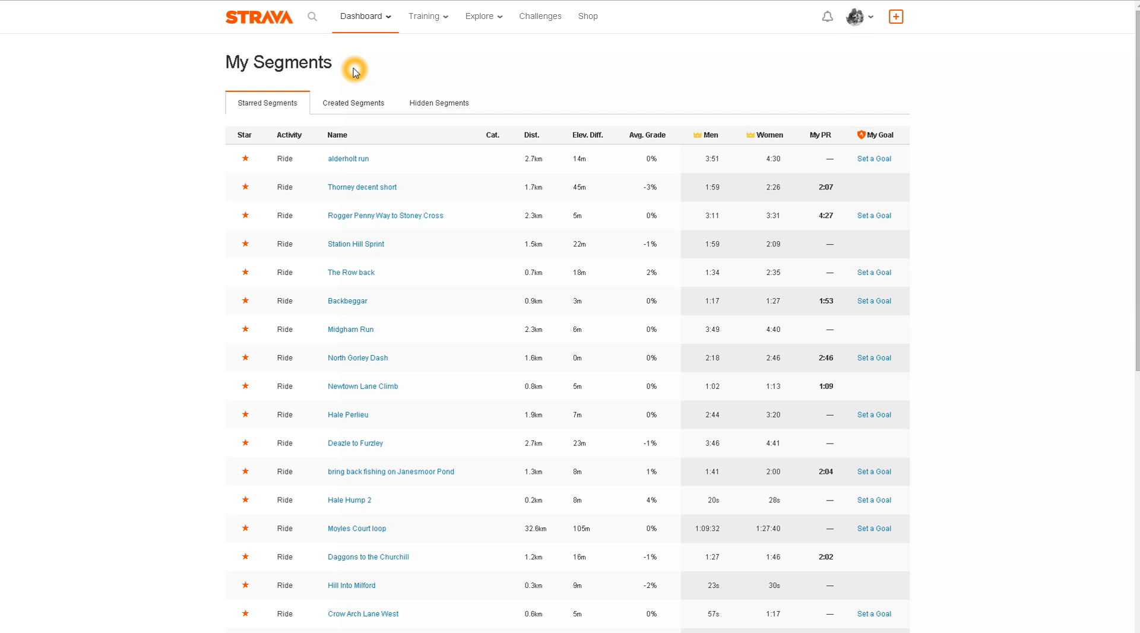
click(363, 109)
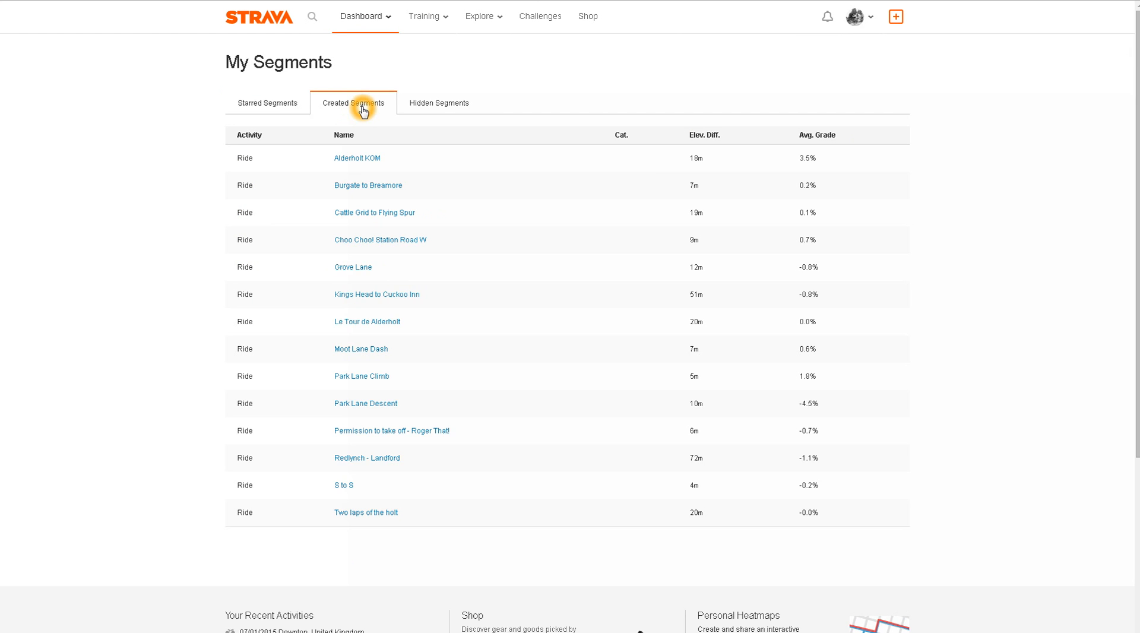
click(363, 270)
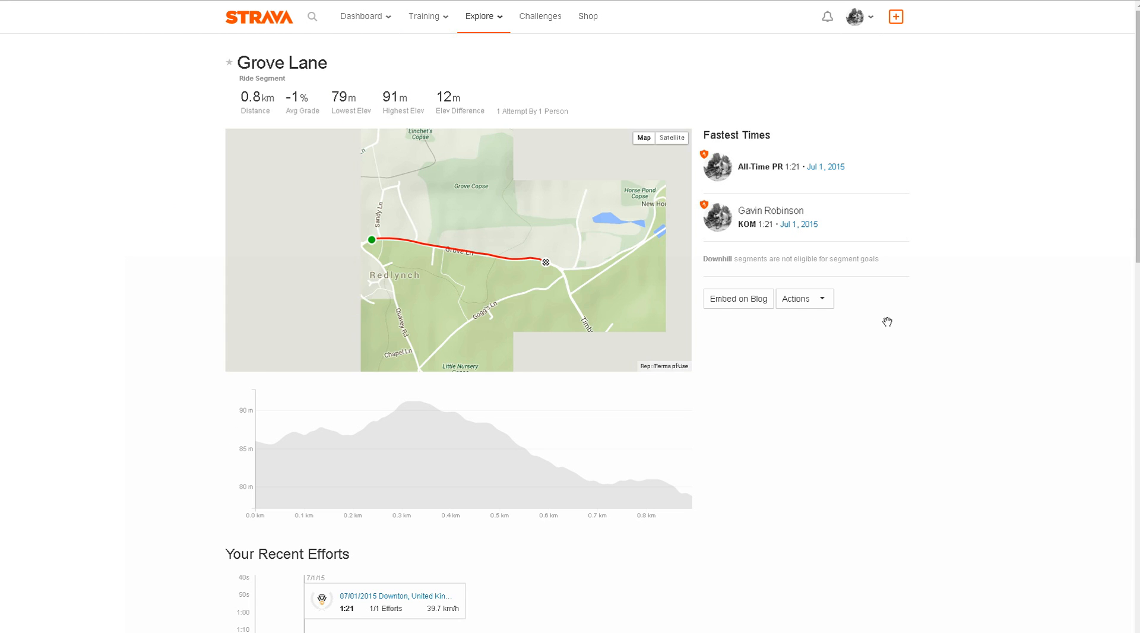
Examine the Grove Lane segment's recent efforts and its overall leaderboard
scroll(945, 276, down, 7)
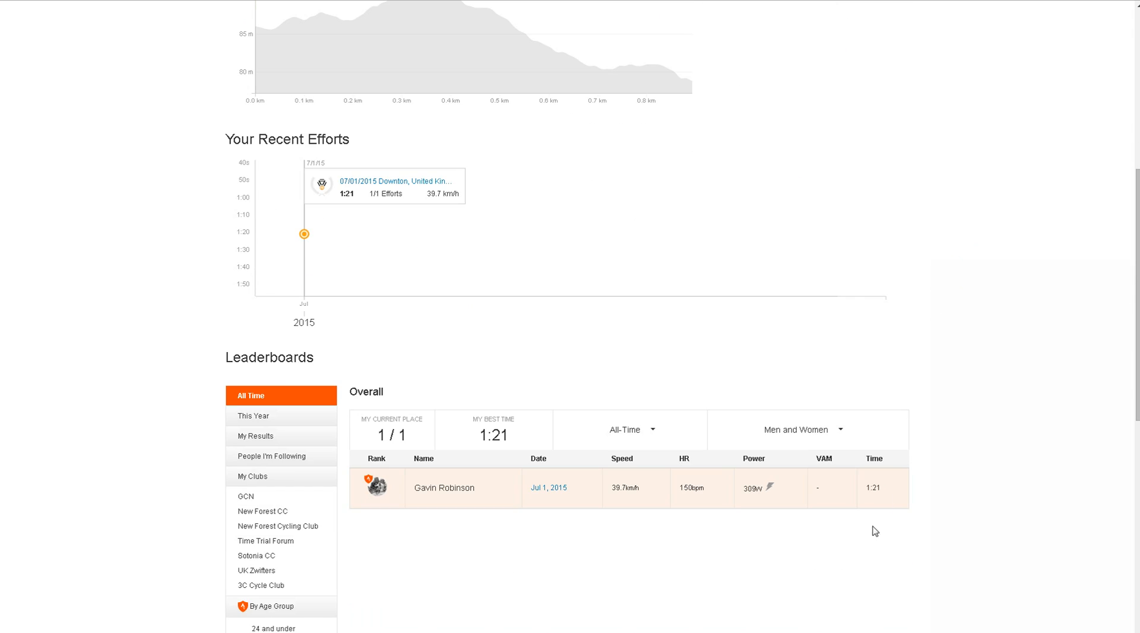
click(730, 524)
scroll(895, 342, up, 2)
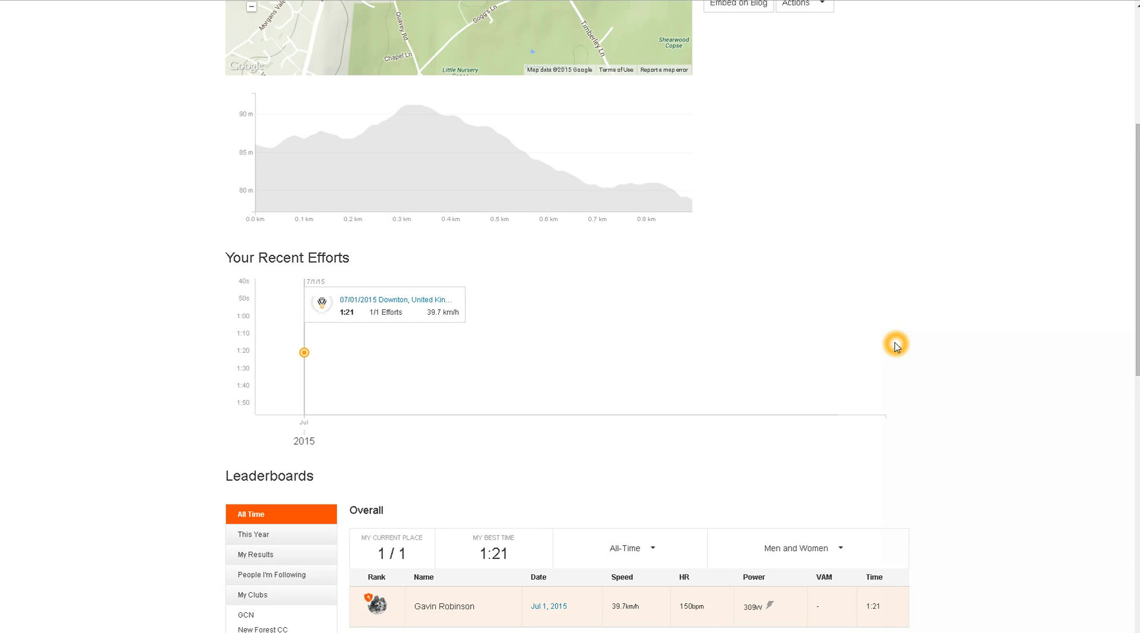
scroll(896, 345, down, 3)
scroll(896, 345, down, 2)
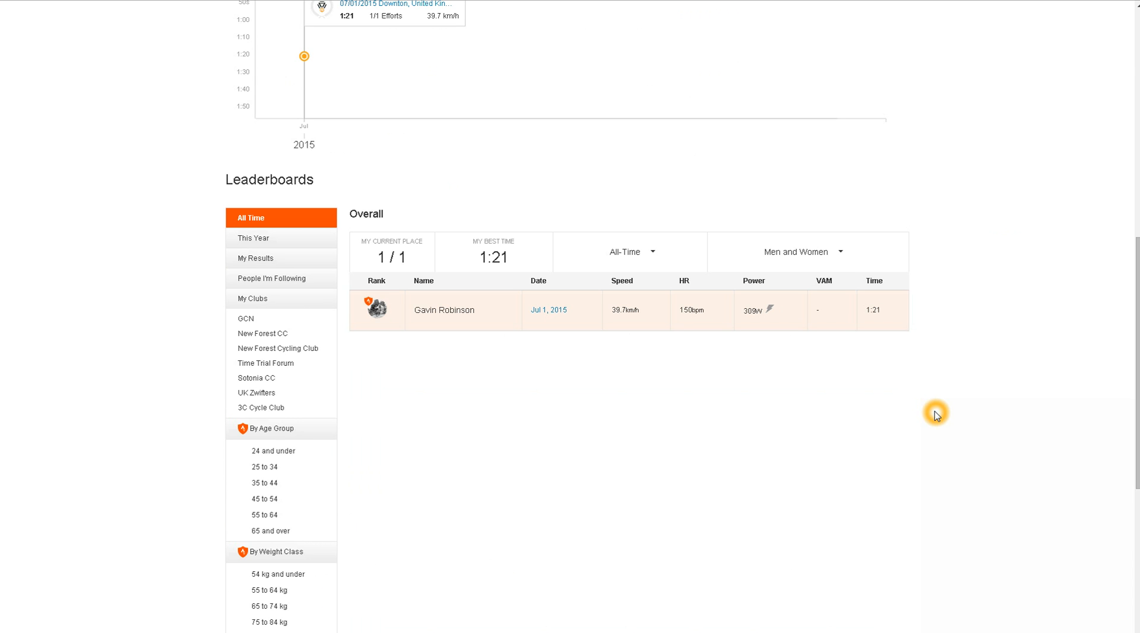
scroll(900, 341, up, 10)
Return to the activity feed, filter it to My Activities, and reopen the 07/01/2015 Downton ride
click(262, 13)
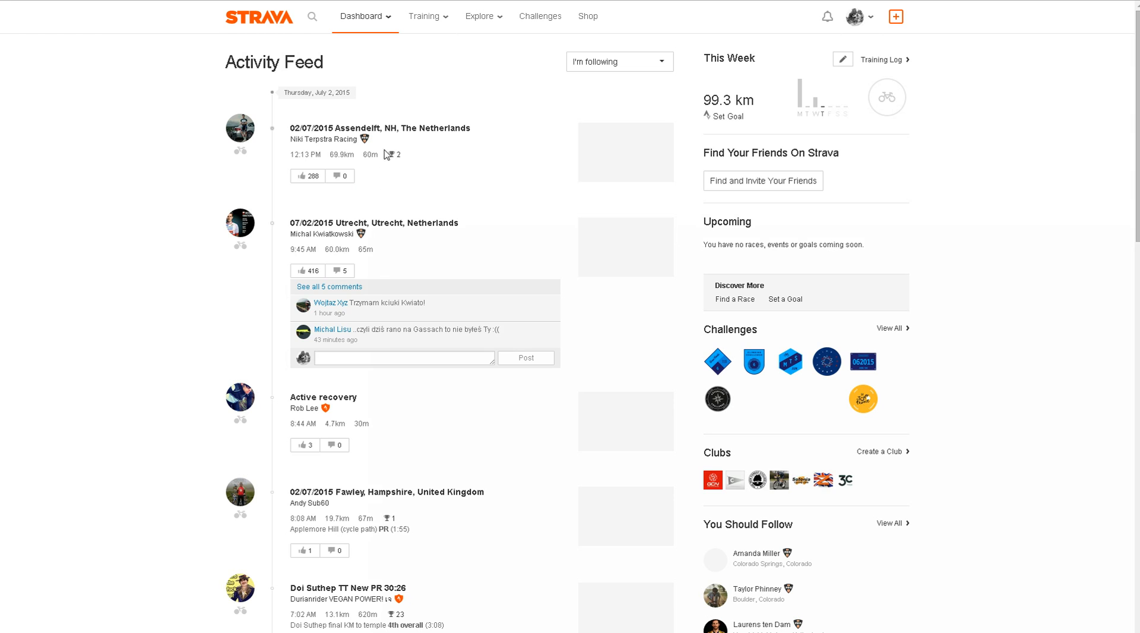
click(607, 66)
click(606, 82)
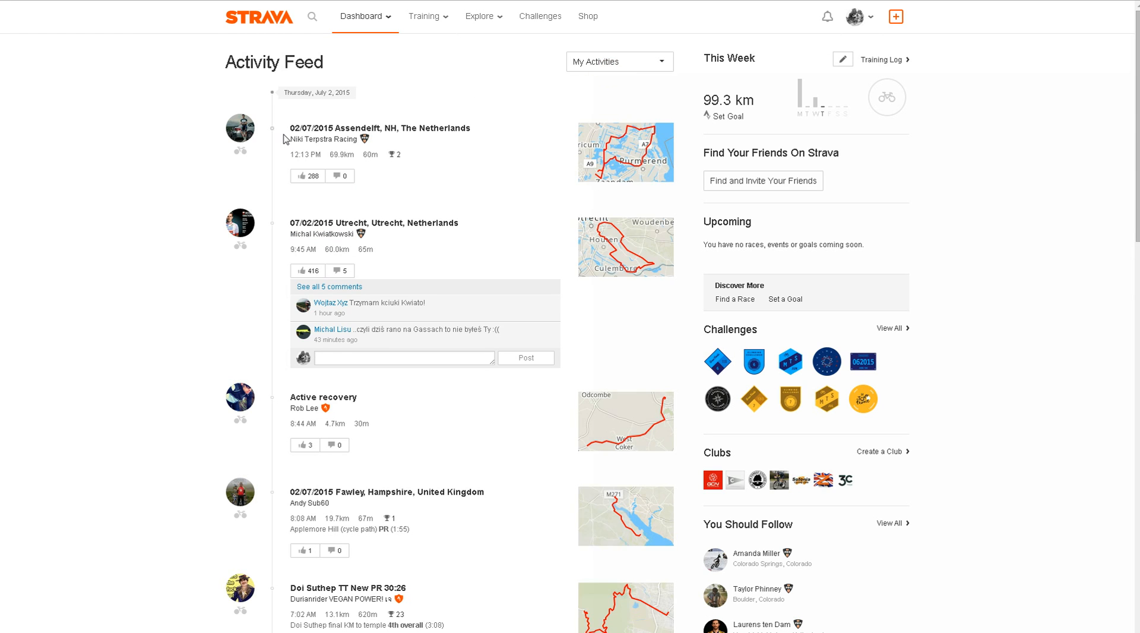
click(361, 200)
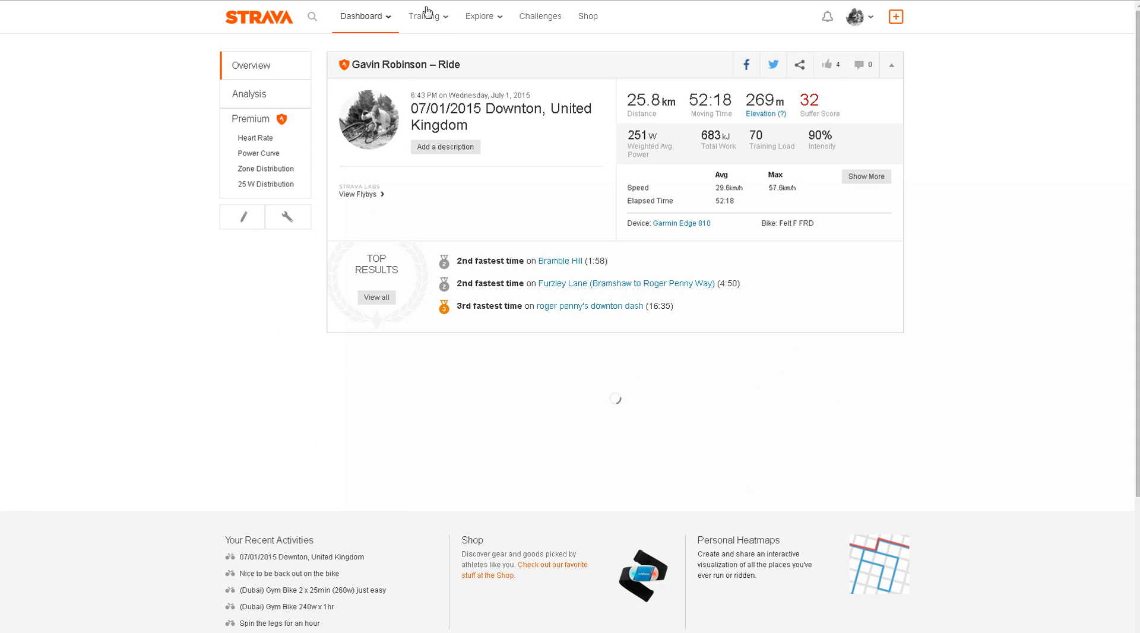
Go back to the created segments and reopen the Grove Lane segment
mouse_move(369, 21)
click(367, 73)
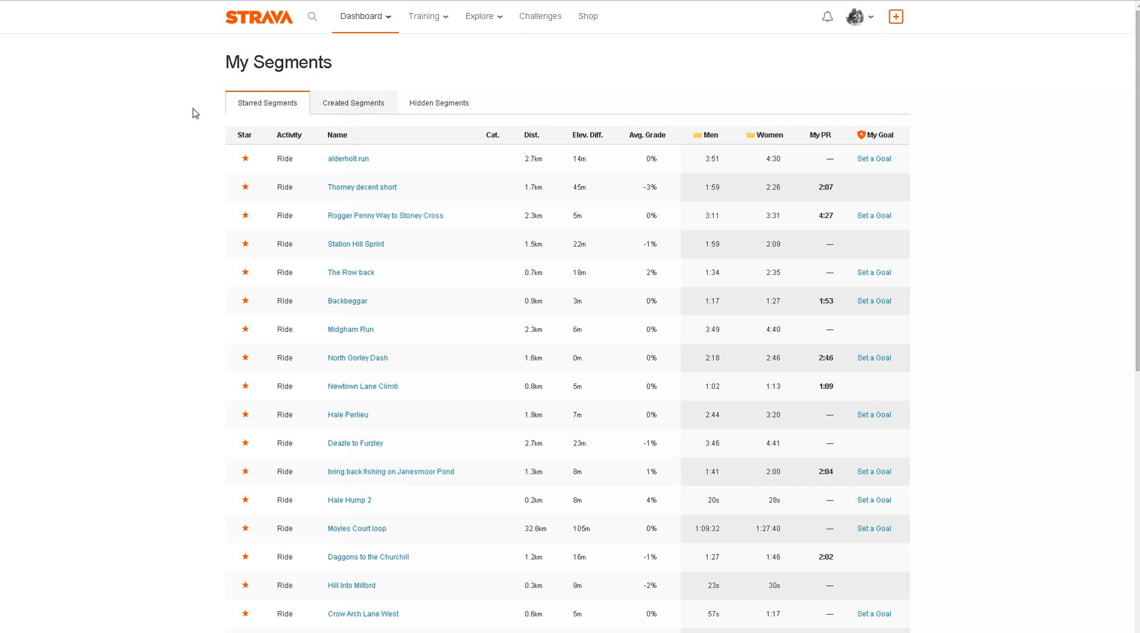
click(354, 265)
click(162, 272)
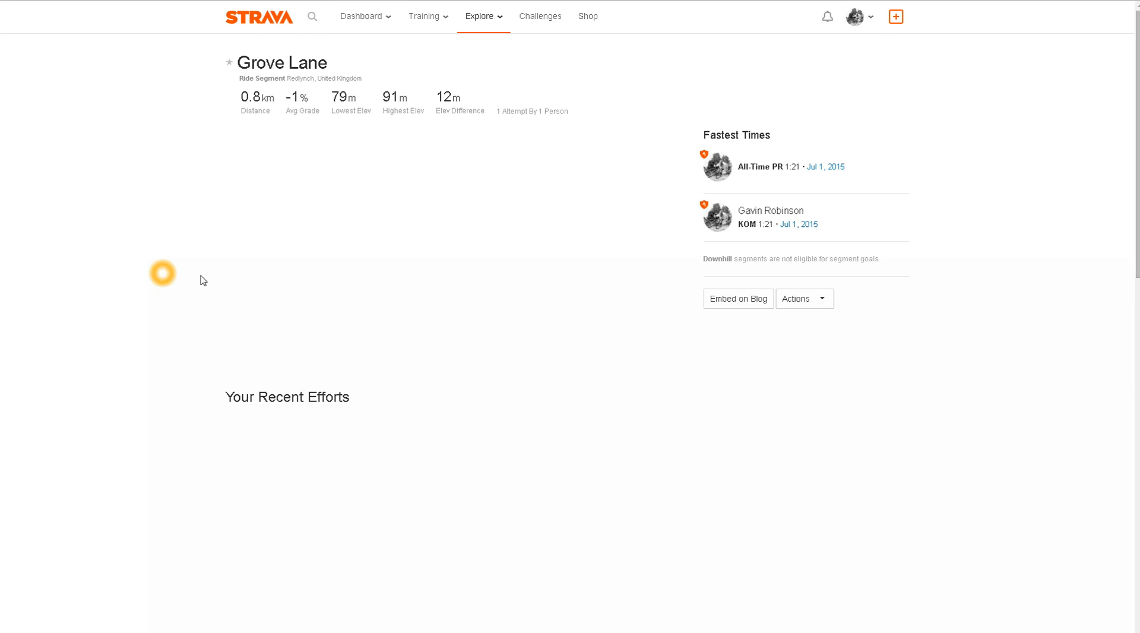
Delete the Grove Lane segment and answer the confirmation request
click(825, 299)
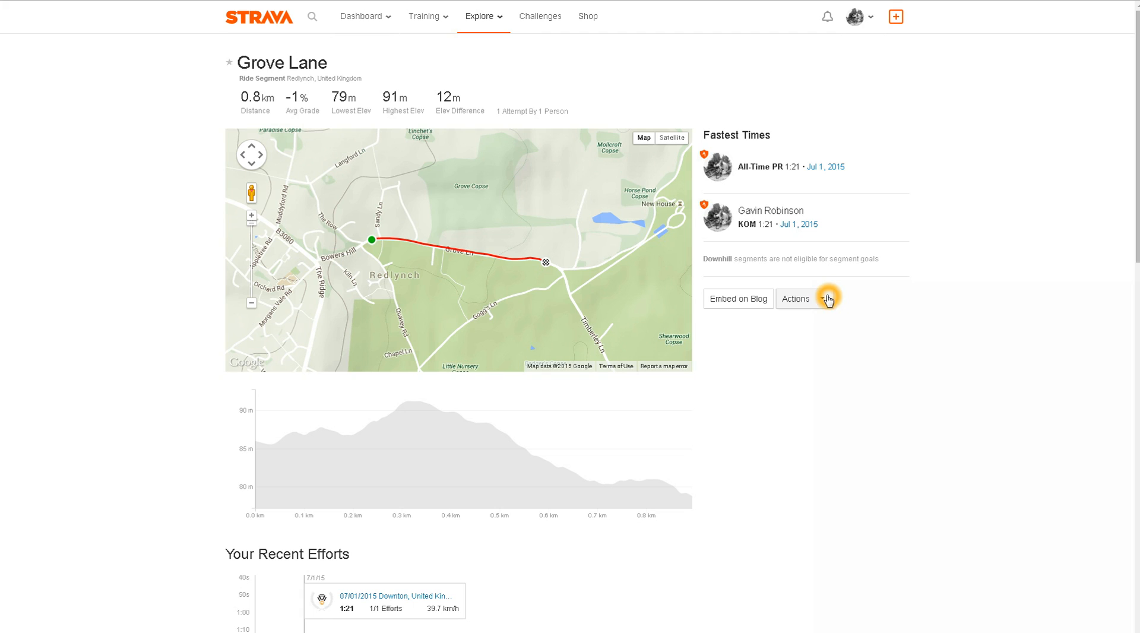
click(827, 298)
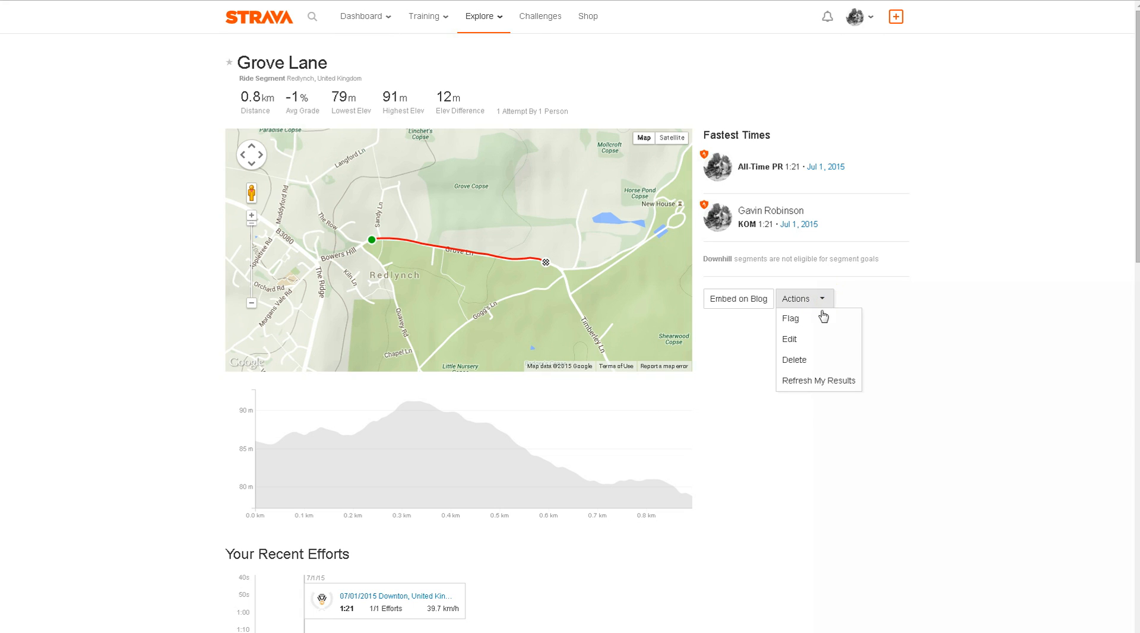
click(818, 325)
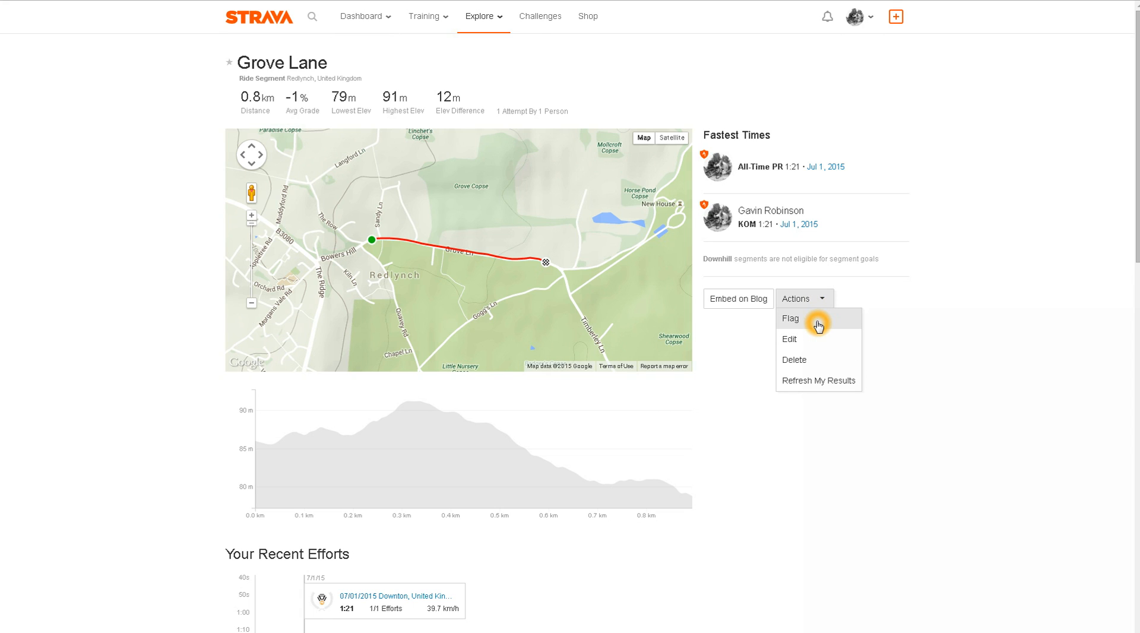
click(793, 359)
click(596, 64)
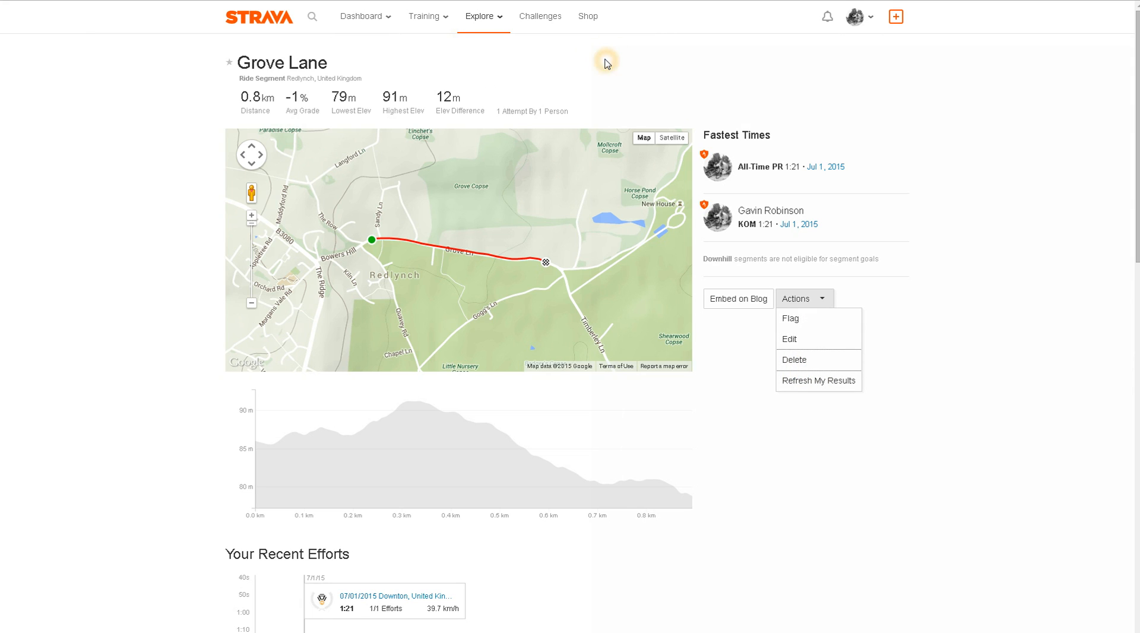